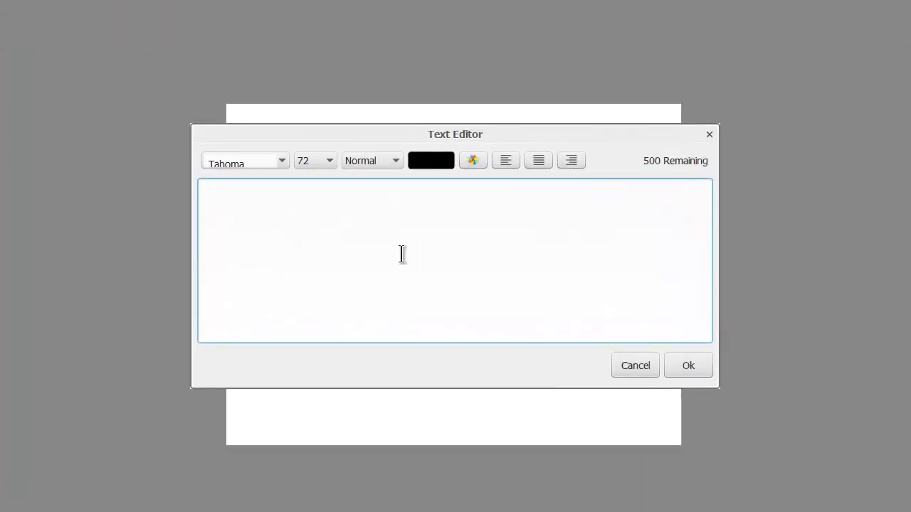
# Enter 'Easy Sketch Pro' in the text editor, centred and set to Bold Tahoma 72
pyautogui.write('Ea')
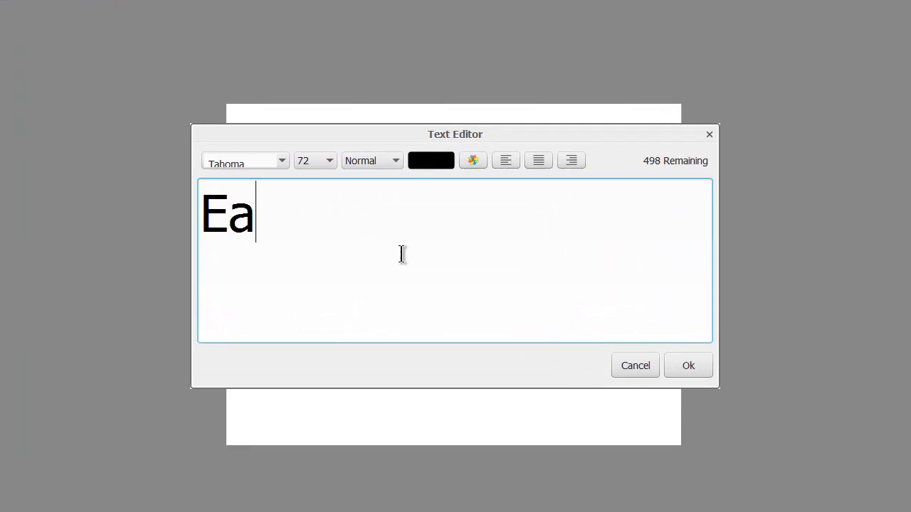
pyautogui.write('sy ')
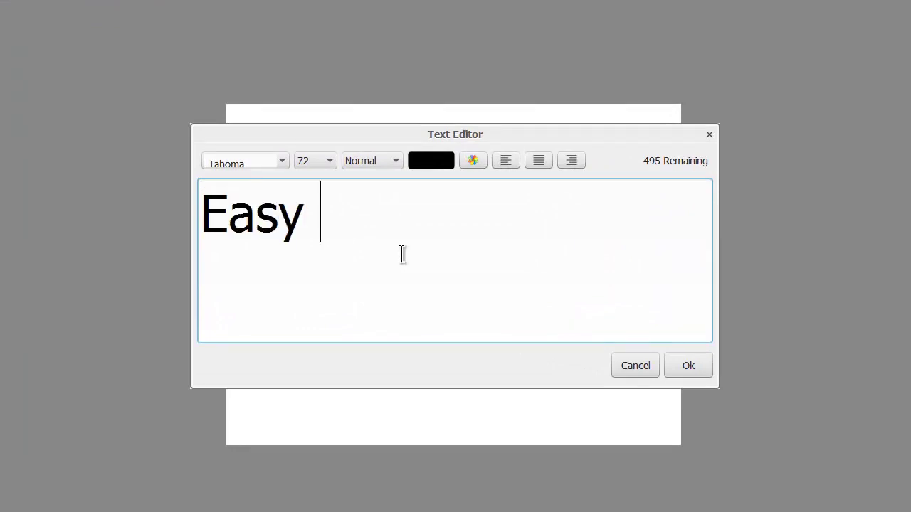
pyautogui.write('S')
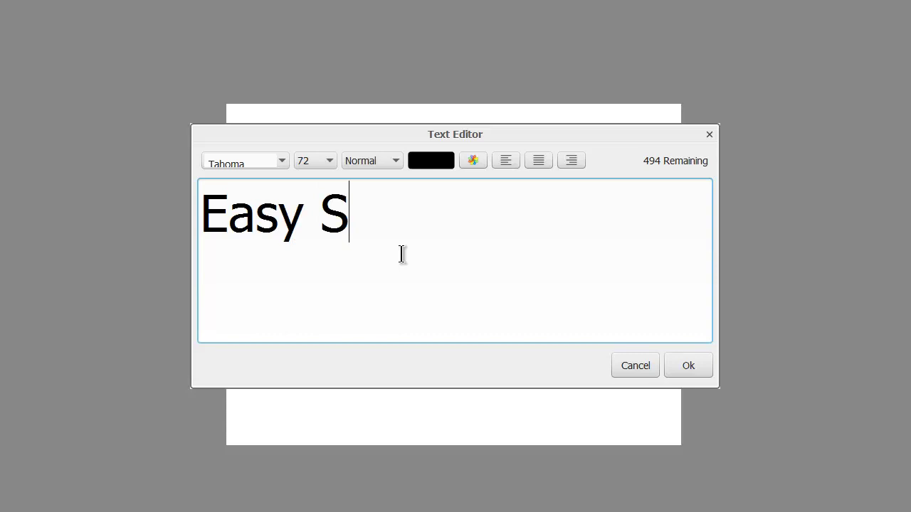
pyautogui.write('ketch')
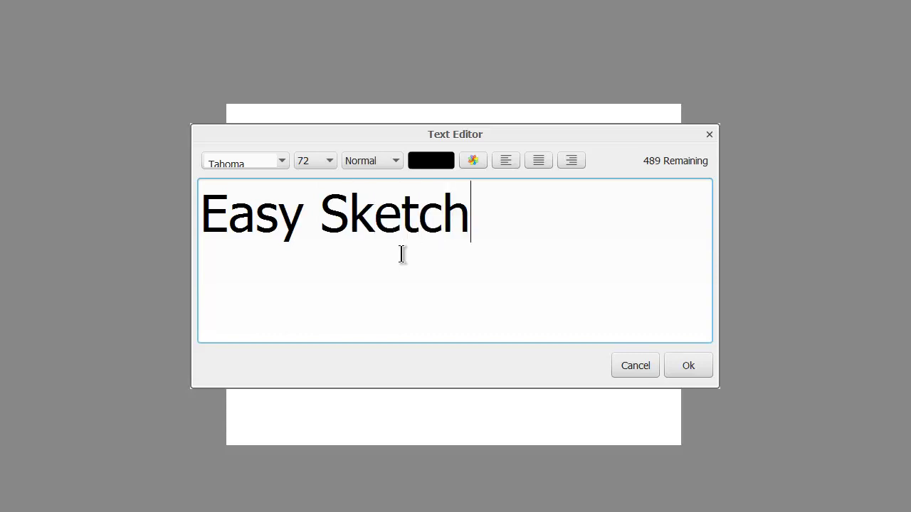
pyautogui.write(' P')
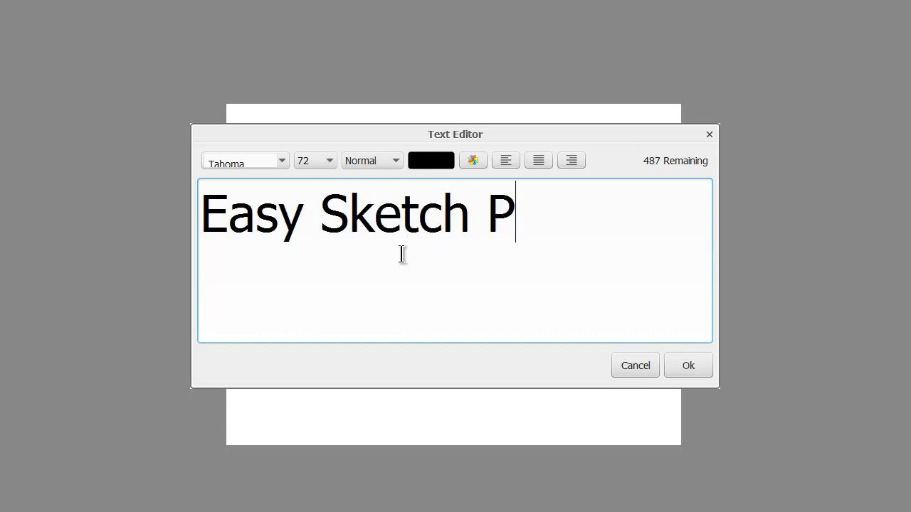
pyautogui.write('ro')
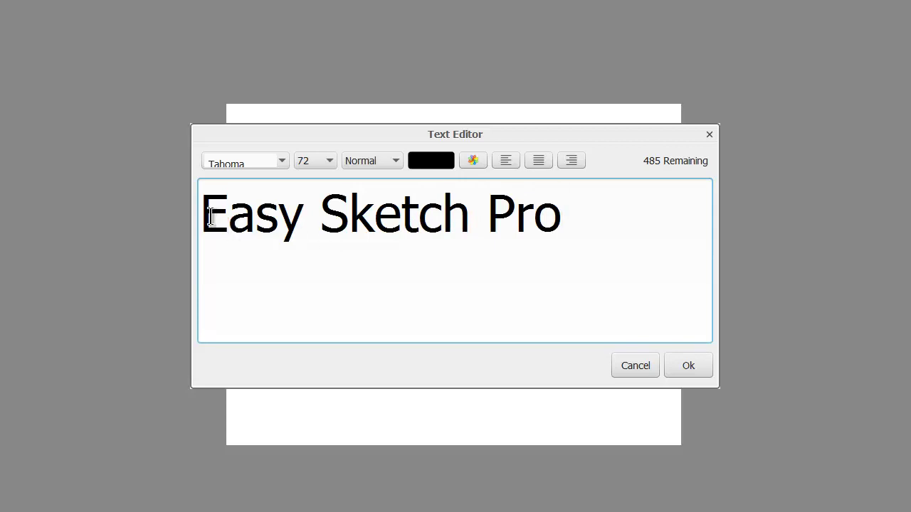
pyautogui.moveTo(211, 217); pyautogui.dragTo(610, 228)
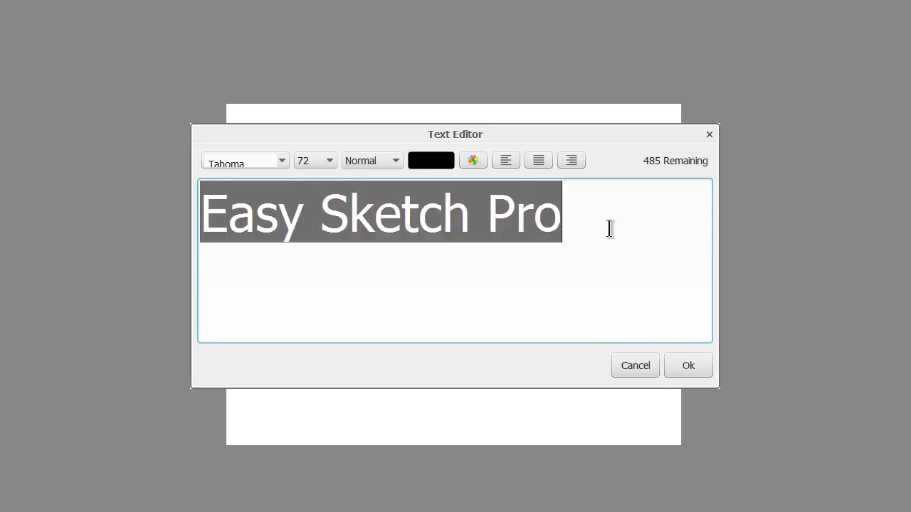
pyautogui.click(535, 159)
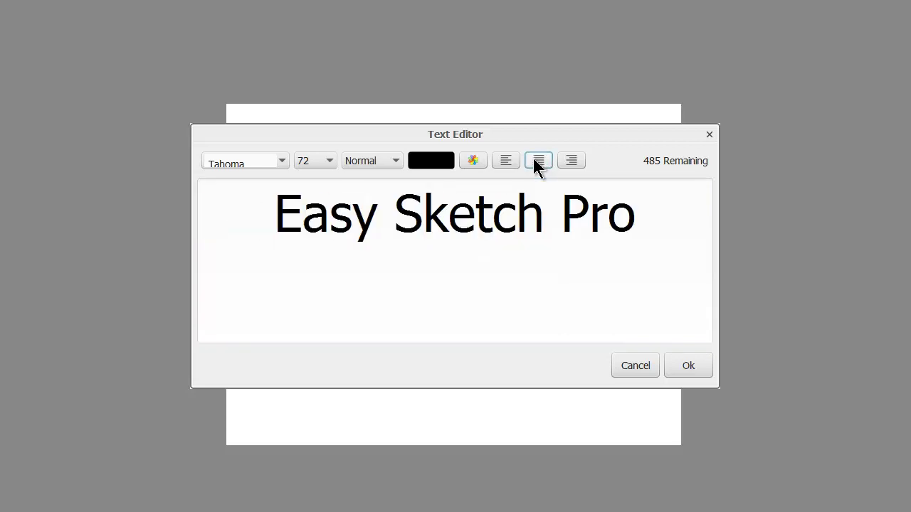
pyautogui.moveTo(262, 224)
pyautogui.mouseDown()
pyautogui.moveTo(549, 204)
pyautogui.moveTo(730, 205)
pyautogui.mouseUp()
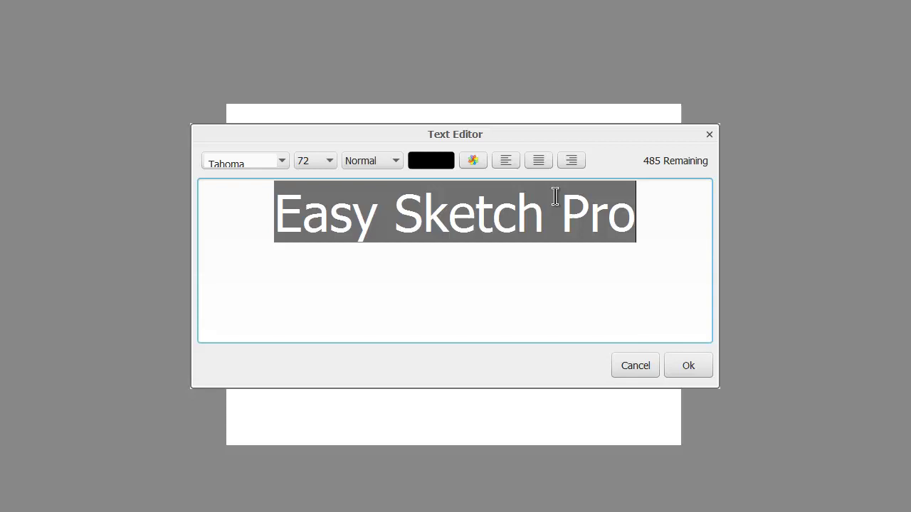
pyautogui.click(396, 156)
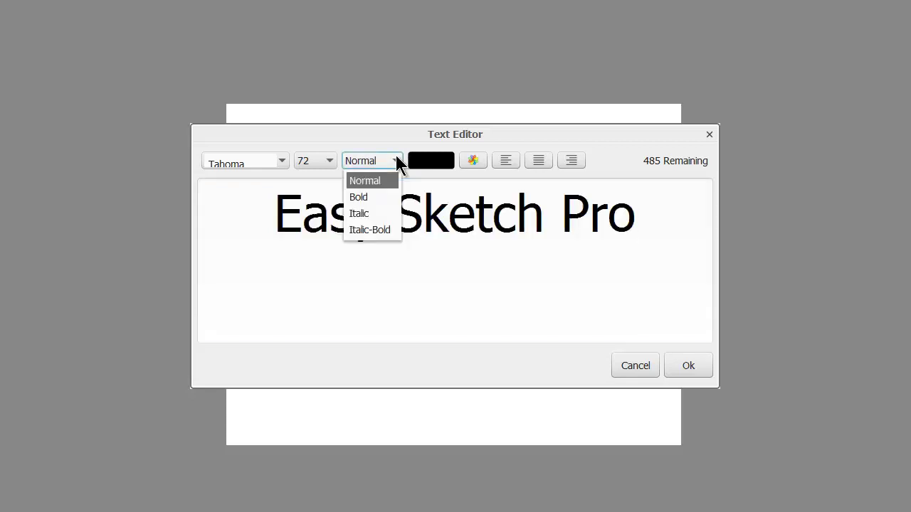
pyautogui.click(368, 198)
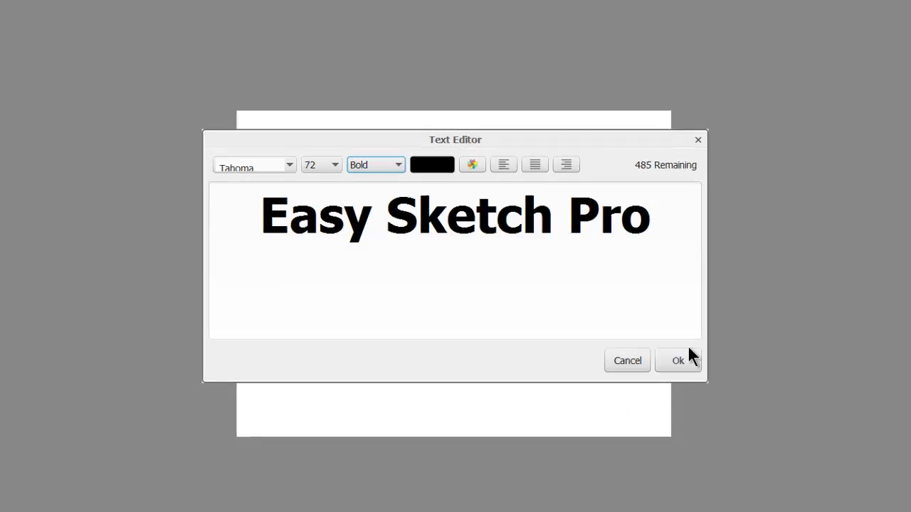
# Add the title to the canvas, move it near the top, and fix its camera
pyautogui.click(679, 359)
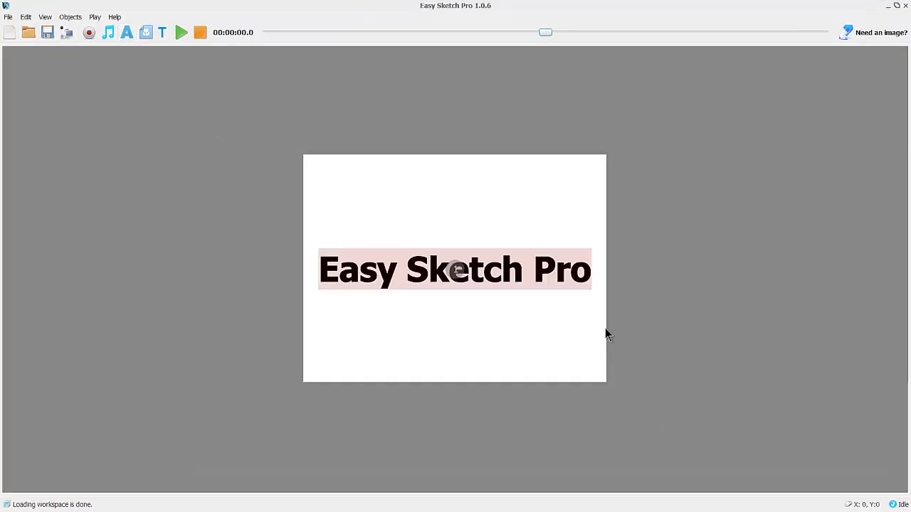
pyautogui.moveTo(456, 269)
pyautogui.mouseDown()
pyautogui.moveTo(453, 204)
pyautogui.moveTo(467, 187)
pyautogui.moveTo(458, 185)
pyautogui.mouseUp()
pyautogui.rightClick(479, 188)
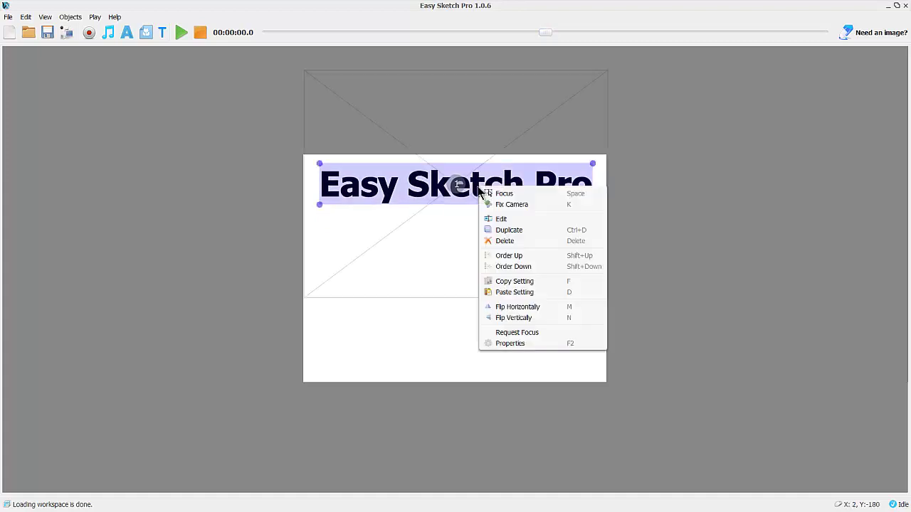
pyautogui.click(500, 203)
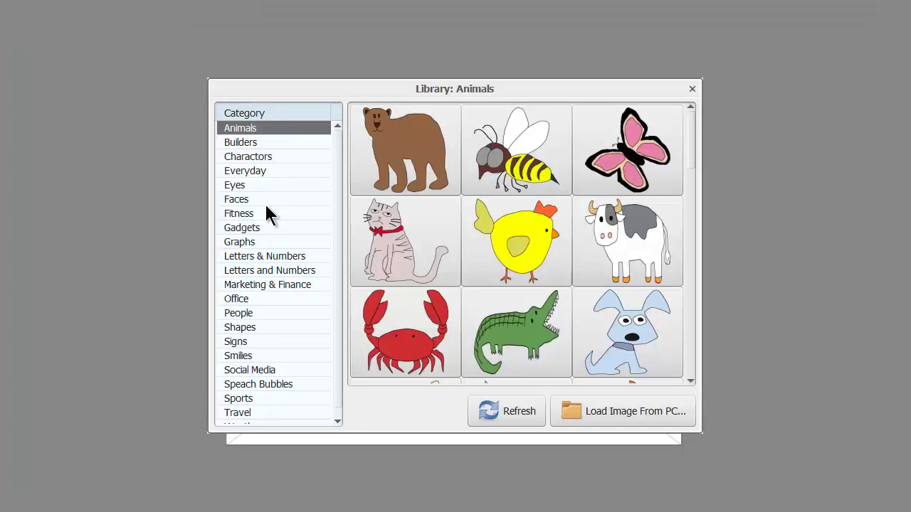
# Load 250x250.jpg from the Desktop and place it on the canvas below the title
pyautogui.click(635, 411)
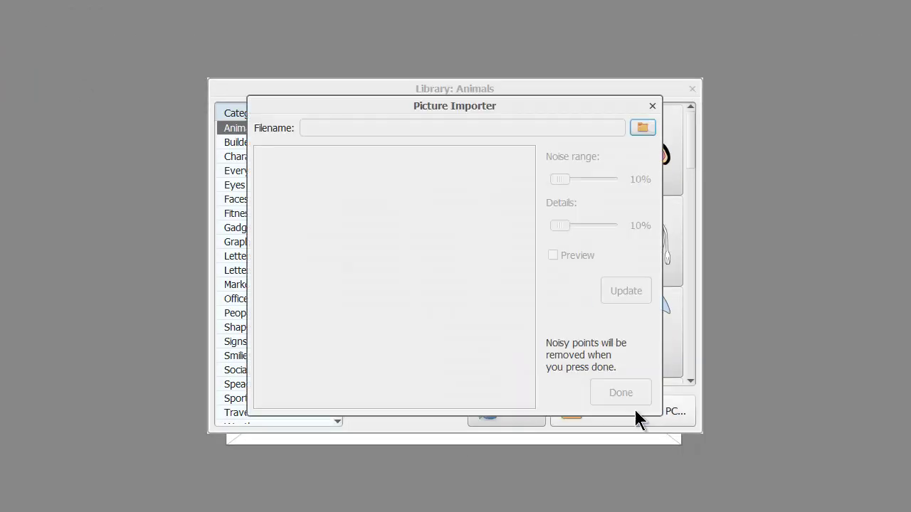
pyautogui.click(643, 125)
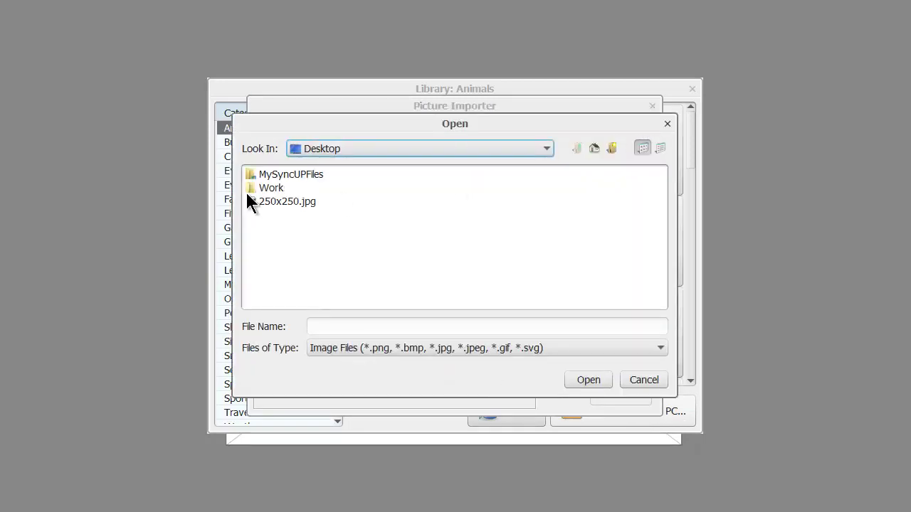
pyautogui.doubleClick(281, 201)
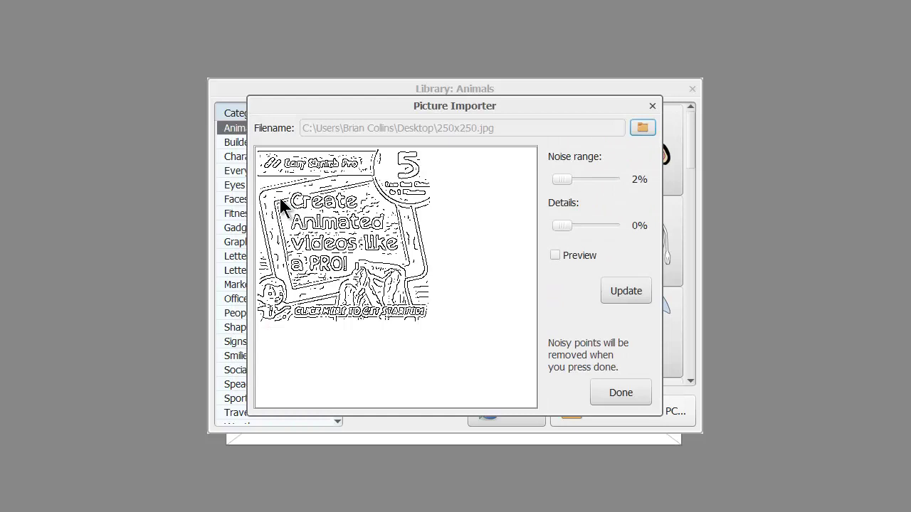
pyautogui.click(614, 391)
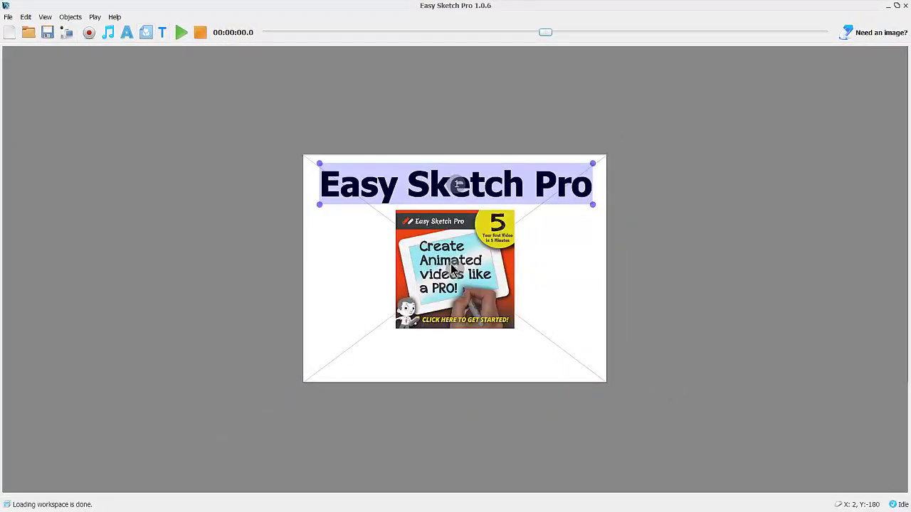
# Fix the camera framing for the promo picture
pyautogui.moveTo(453, 269); pyautogui.dragTo(454, 265)
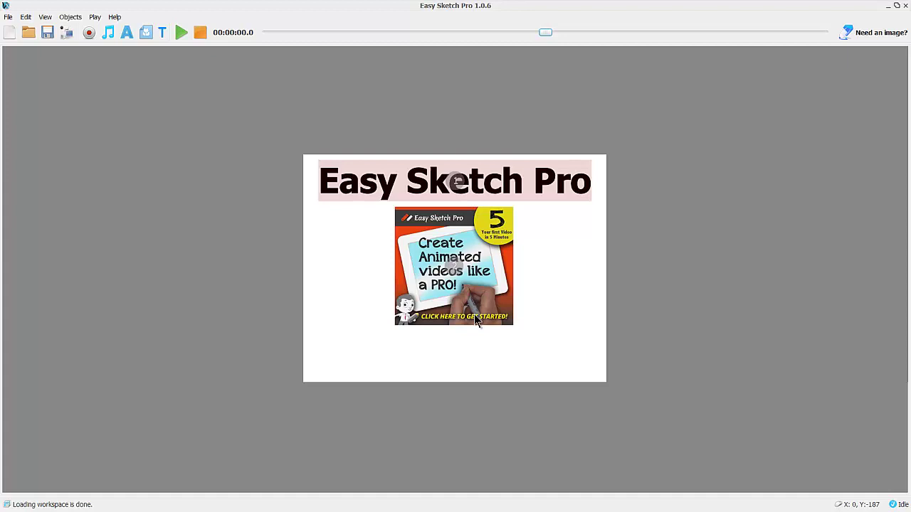
pyautogui.click(449, 269)
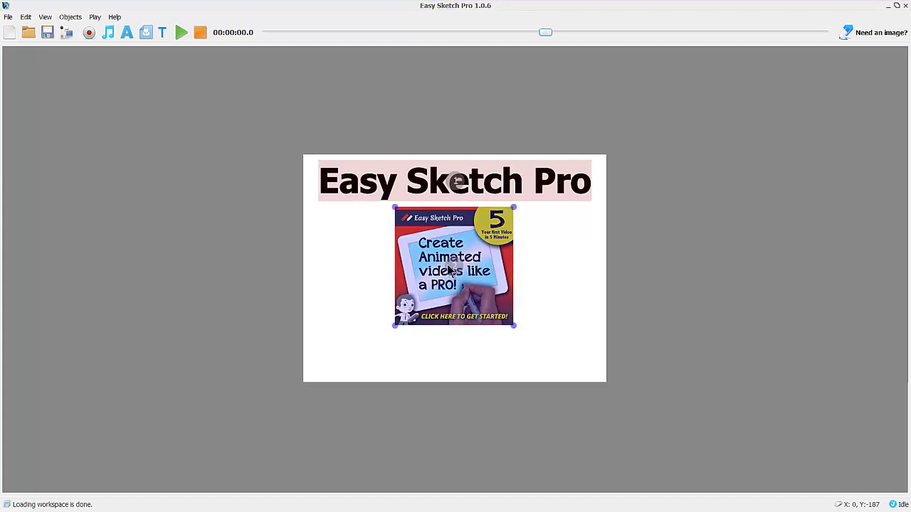
pyautogui.rightClick(449, 269)
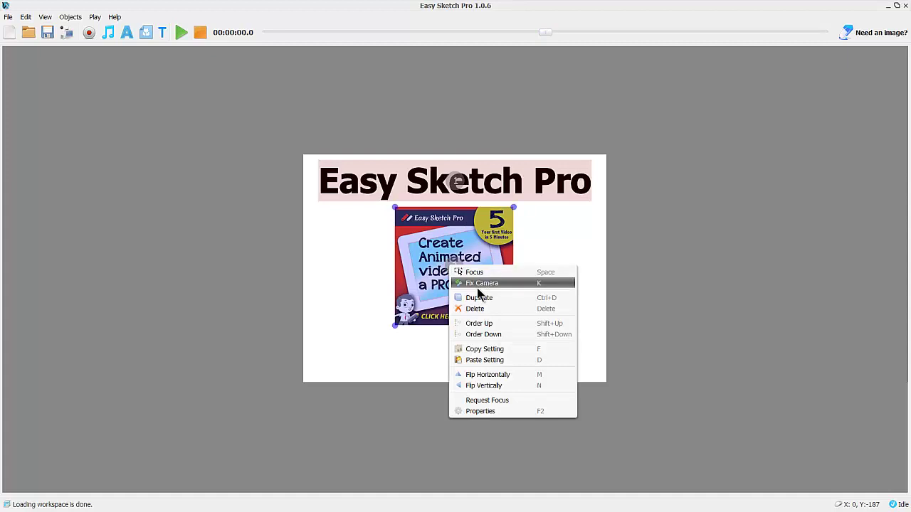
pyautogui.click(476, 284)
# Fix the camera framing for the Easy Sketch Pro title again
pyautogui.click(441, 192)
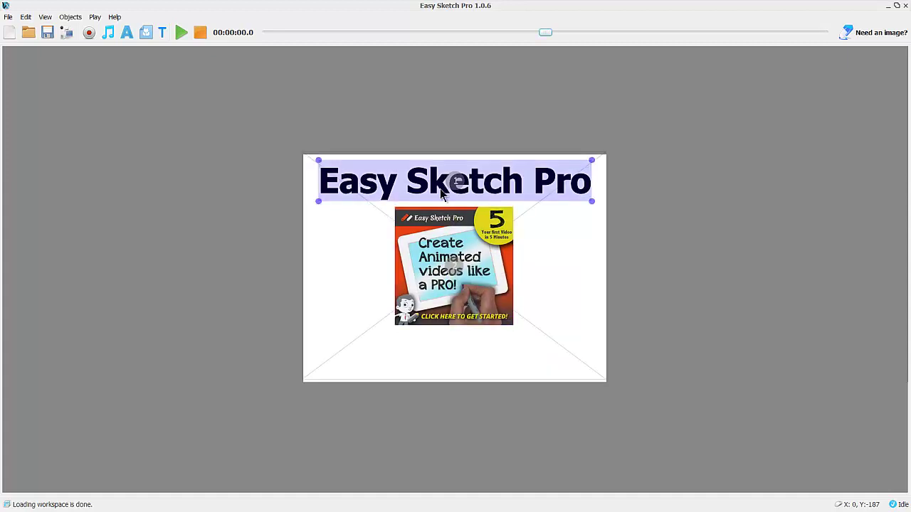
pyautogui.rightClick(441, 192)
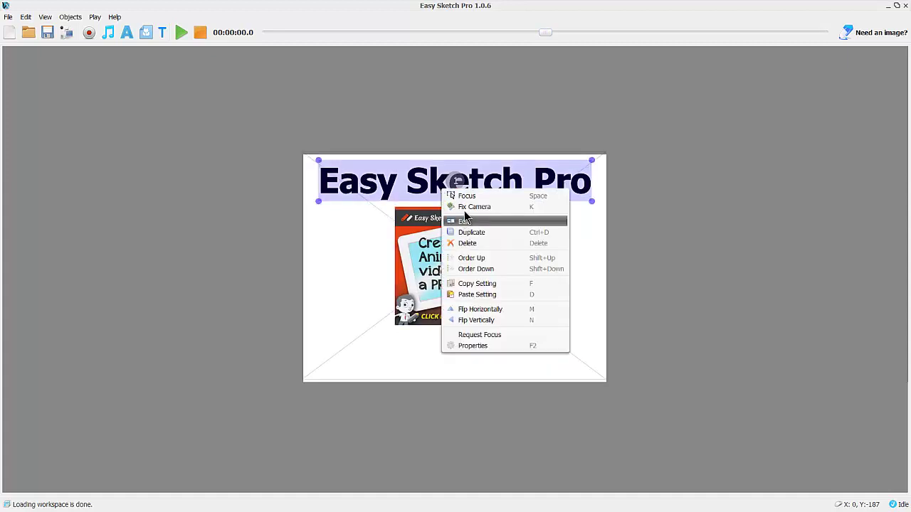
pyautogui.click(465, 207)
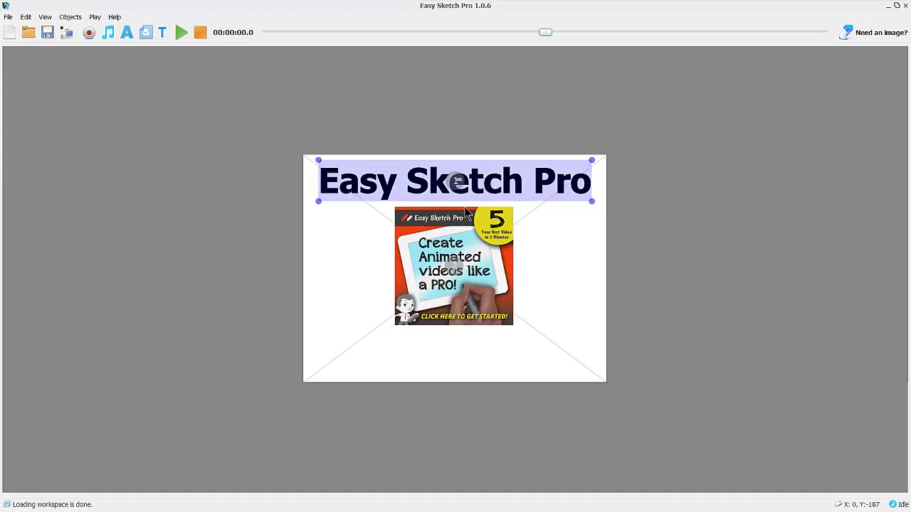
# Pick Drops of The Sun.mp3 from the audio library, preview it, and confirm it as background music
pyautogui.click(109, 34)
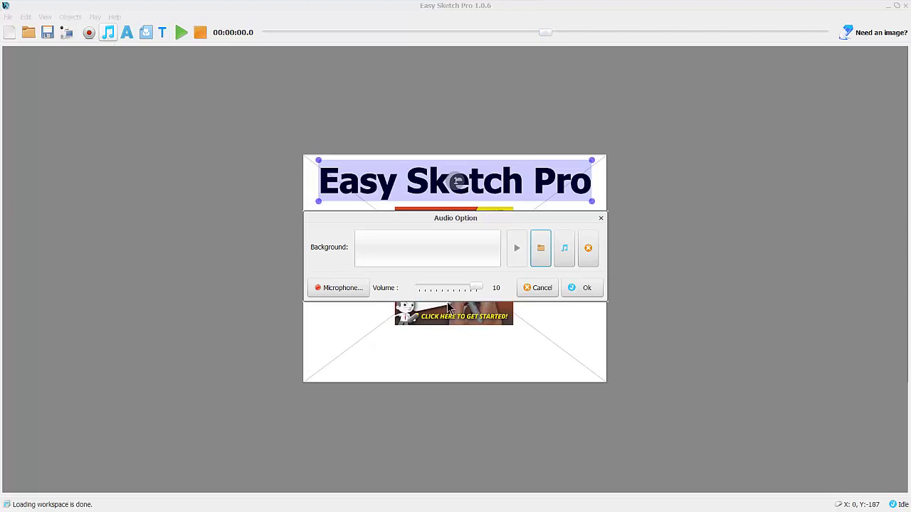
pyautogui.click(564, 249)
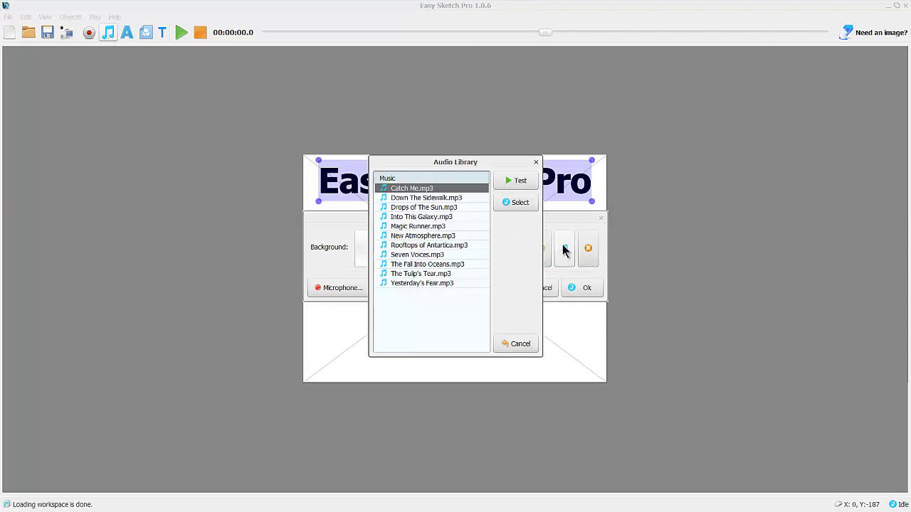
pyautogui.click(412, 207)
pyautogui.click(517, 181)
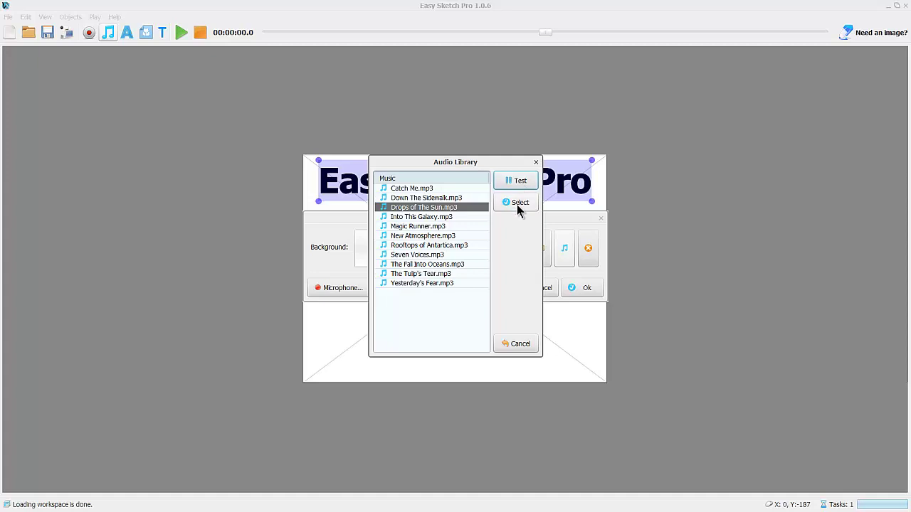
pyautogui.click(516, 204)
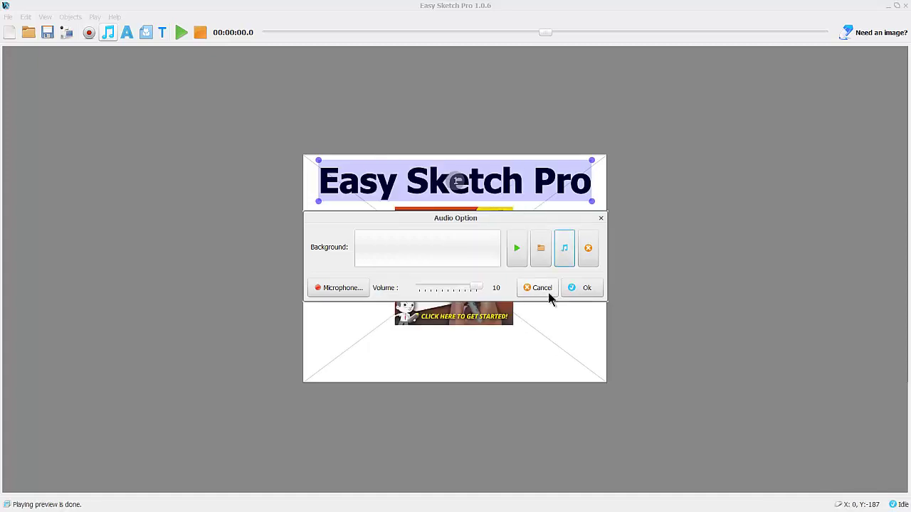
pyautogui.click(591, 288)
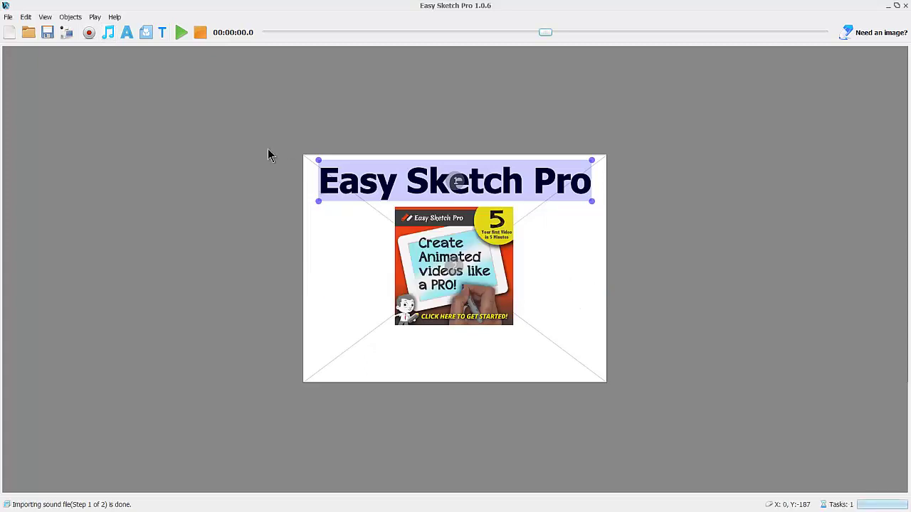
# Save the project to the Desktop under the name 'review' with Save As
pyautogui.click(9, 17)
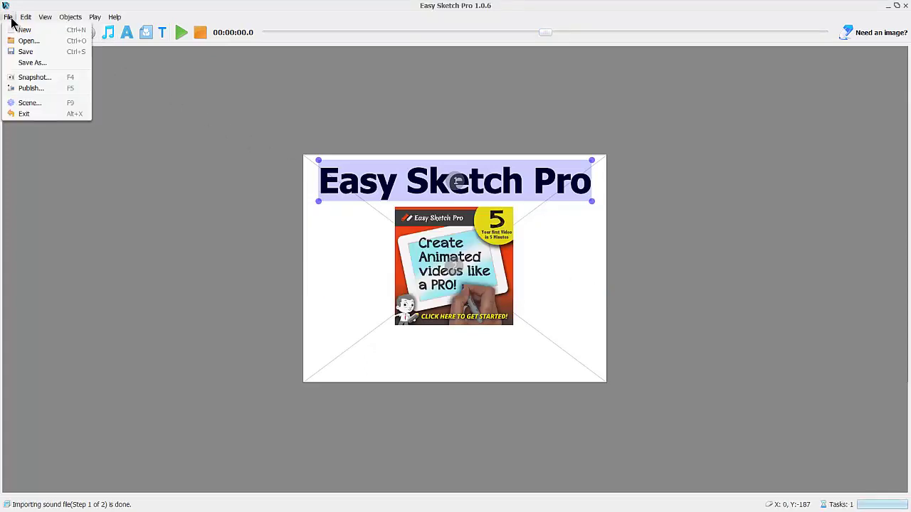
pyautogui.click(29, 63)
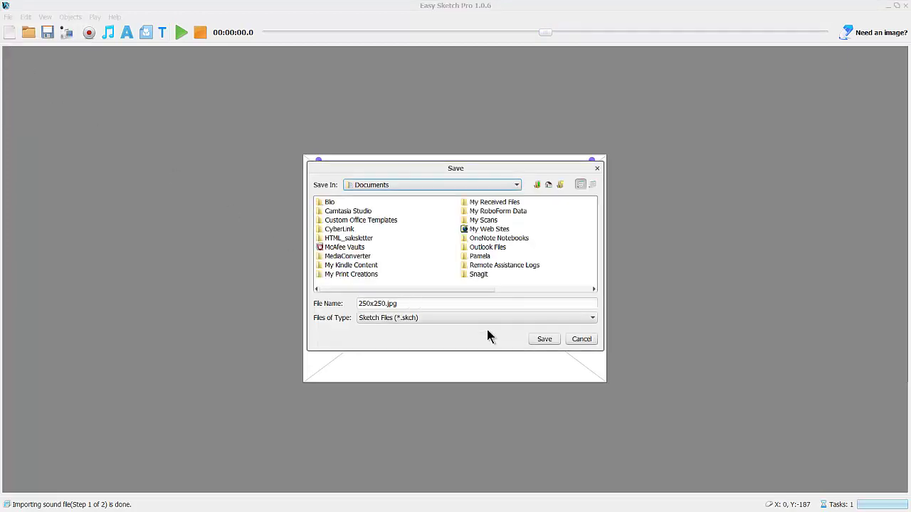
pyautogui.click(517, 186)
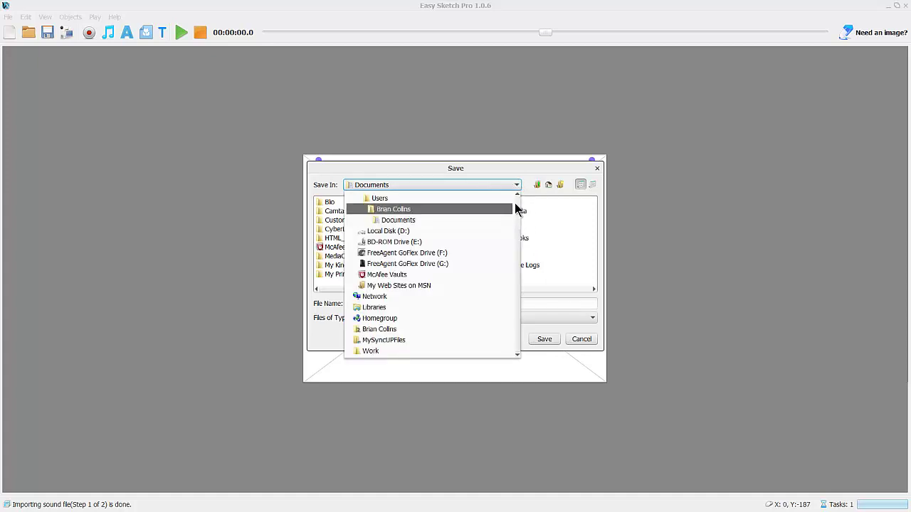
pyautogui.scroll(2, 517, 198)
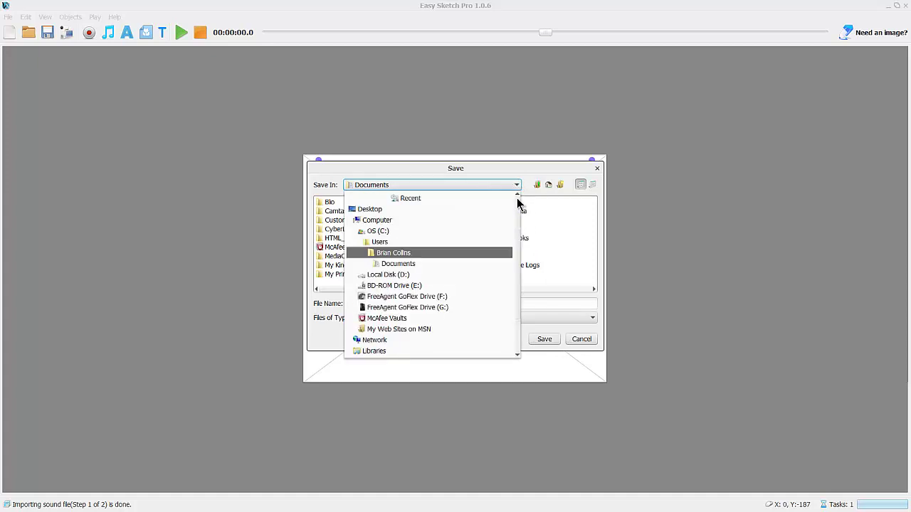
pyautogui.click(390, 210)
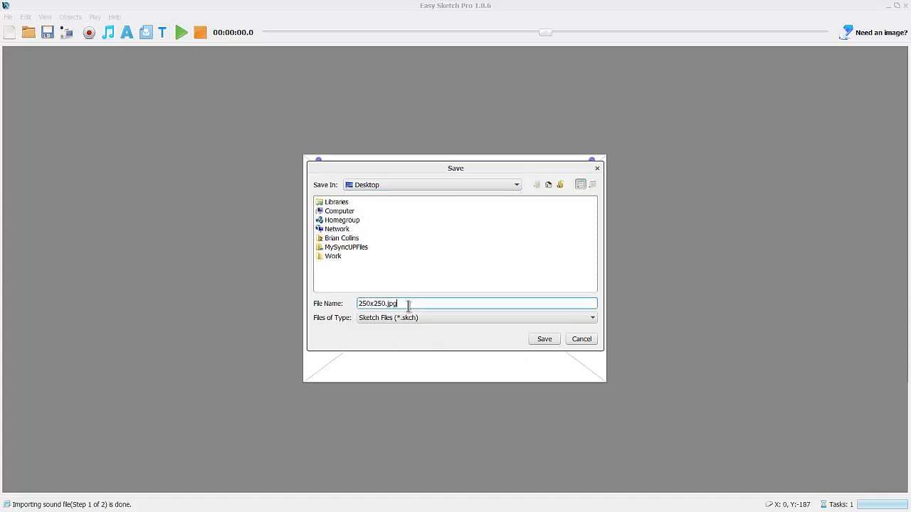
pyautogui.moveTo(409, 305); pyautogui.dragTo(271, 295)
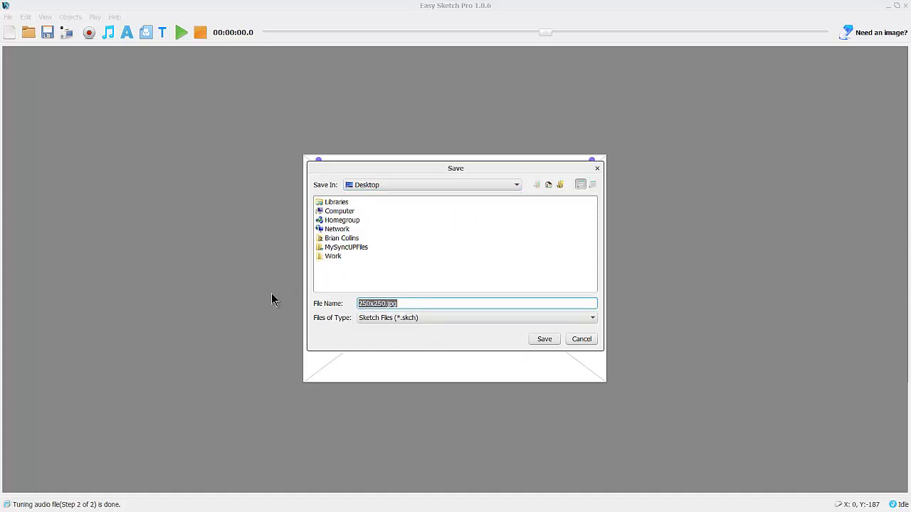
pyautogui.write('rev')
pyautogui.write('is')
pyautogui.write('w')
pyautogui.press('Return')
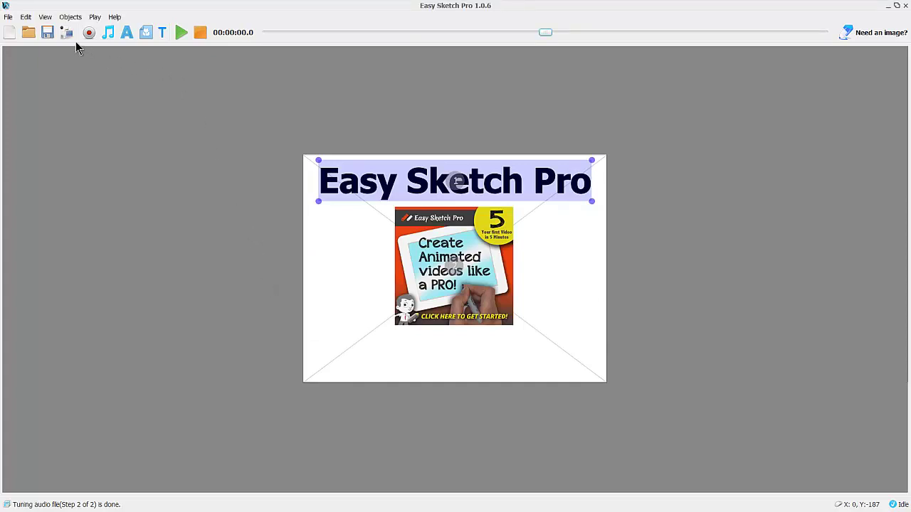
# Export the sketch as review.mp4 to the Desktop and render the video
pyautogui.click(9, 17)
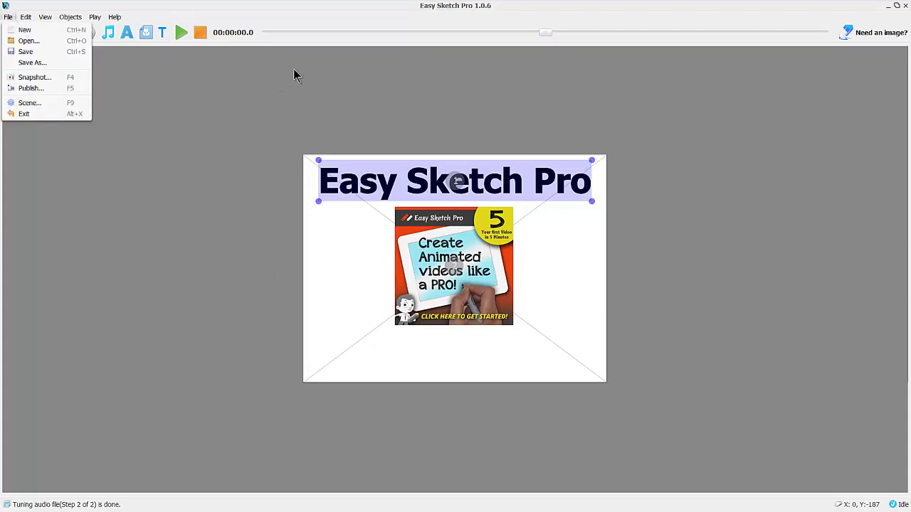
pyautogui.click(190, 78)
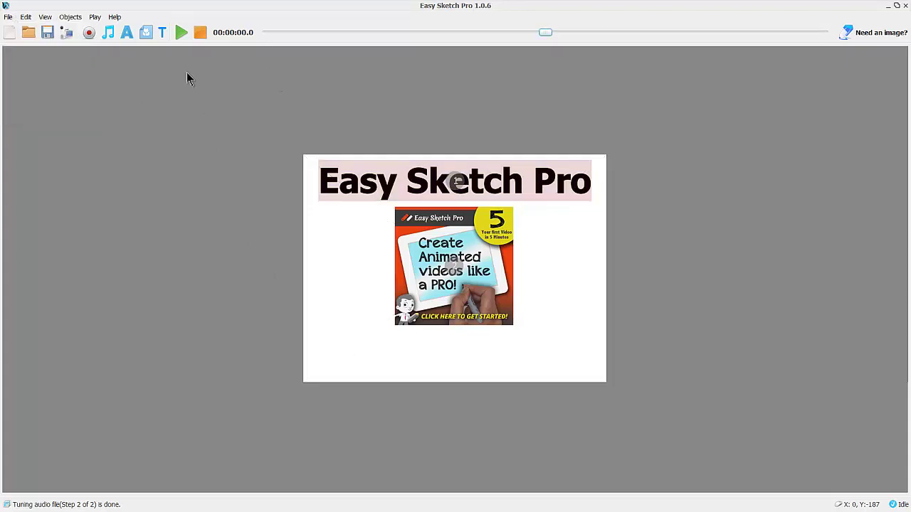
pyautogui.click(66, 36)
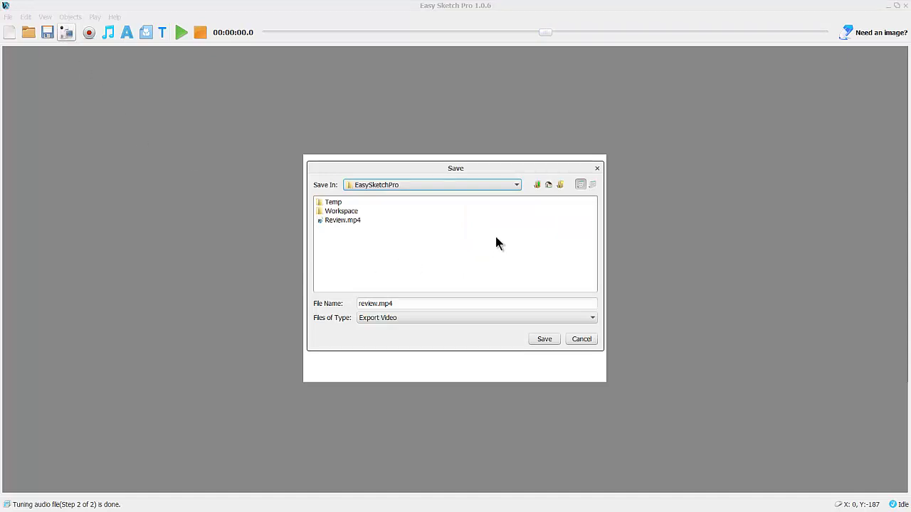
pyautogui.click(516, 185)
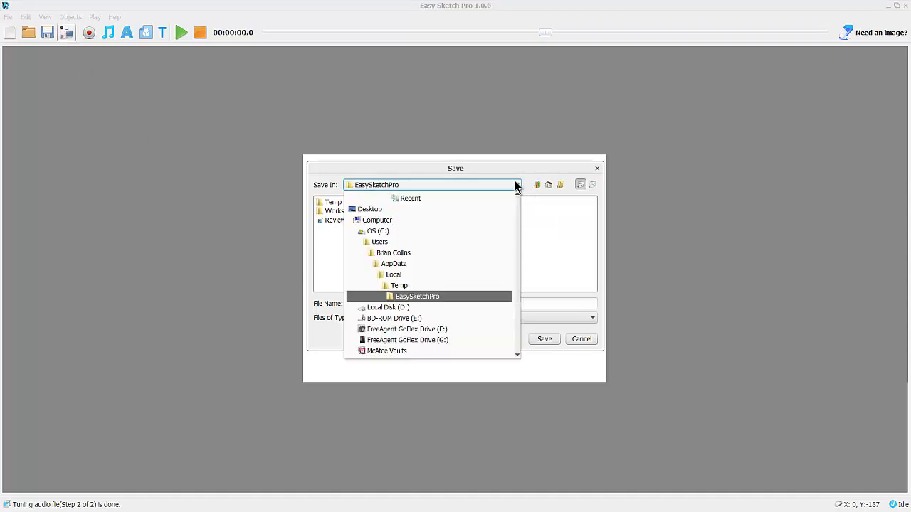
pyautogui.click(416, 208)
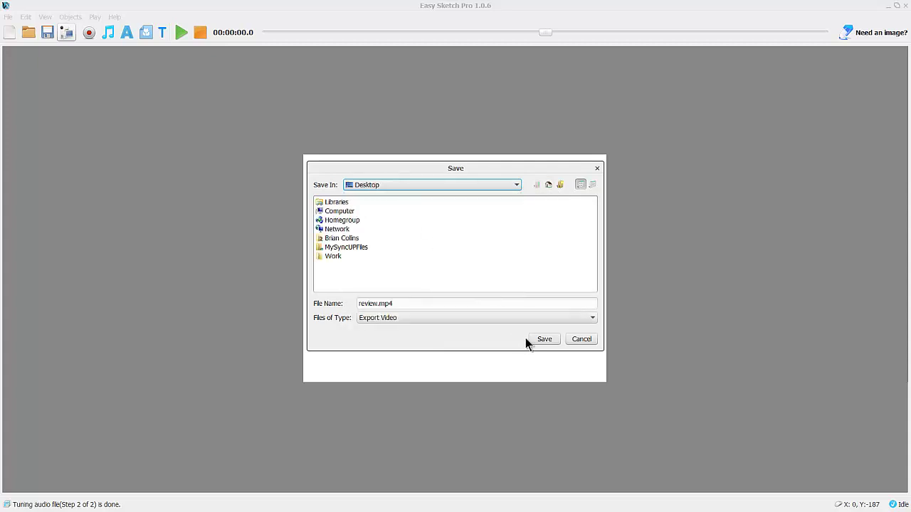
pyautogui.click(424, 304)
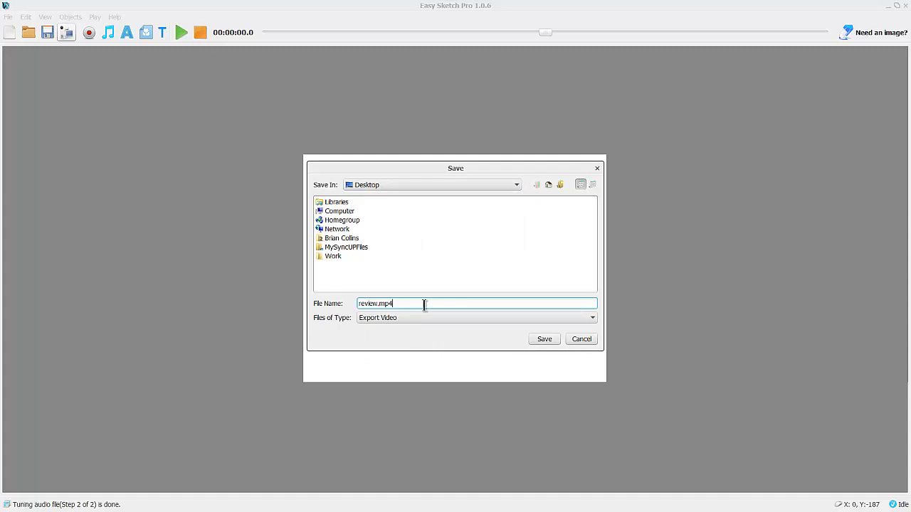
pyautogui.click(537, 341)
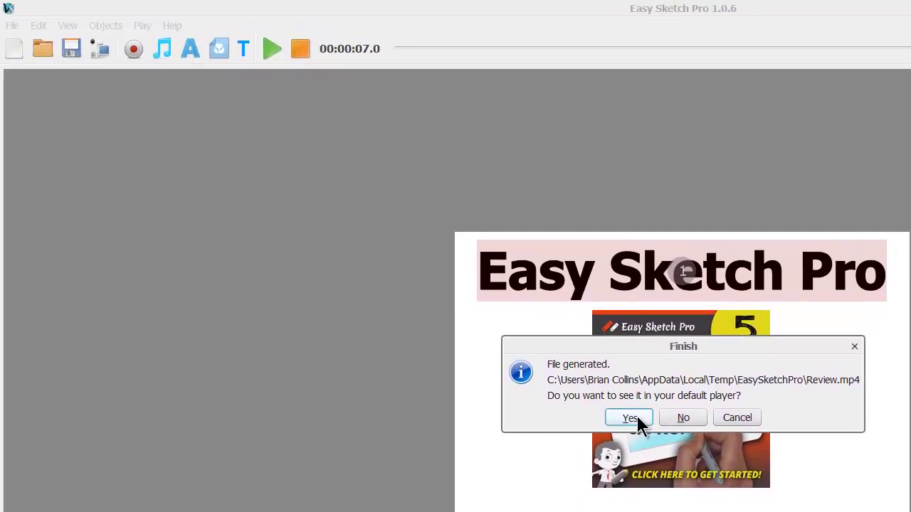
# Open Review.mp4 in the default player from the Finish dialog and replay it
pyautogui.click(298, 176)
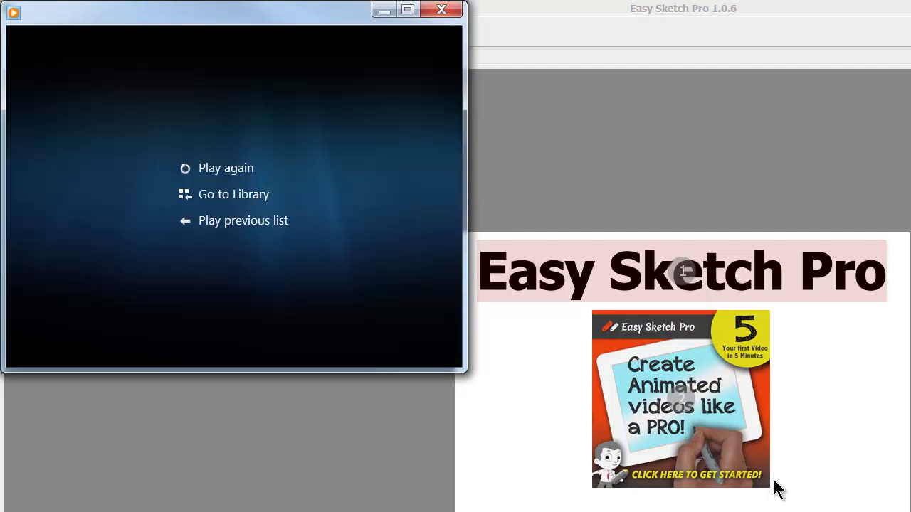
pyautogui.click(229, 171)
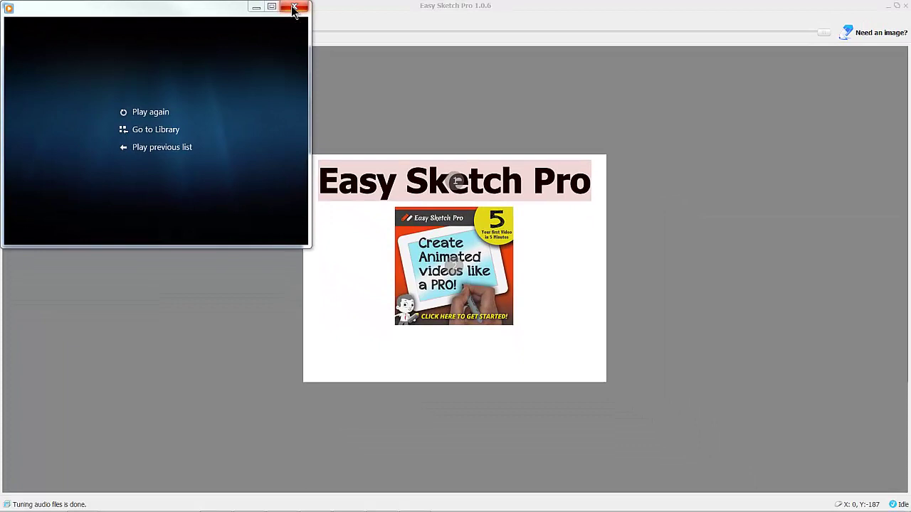
# Close Windows Media Player to return to the finished canvas
pyautogui.click(425, 11)
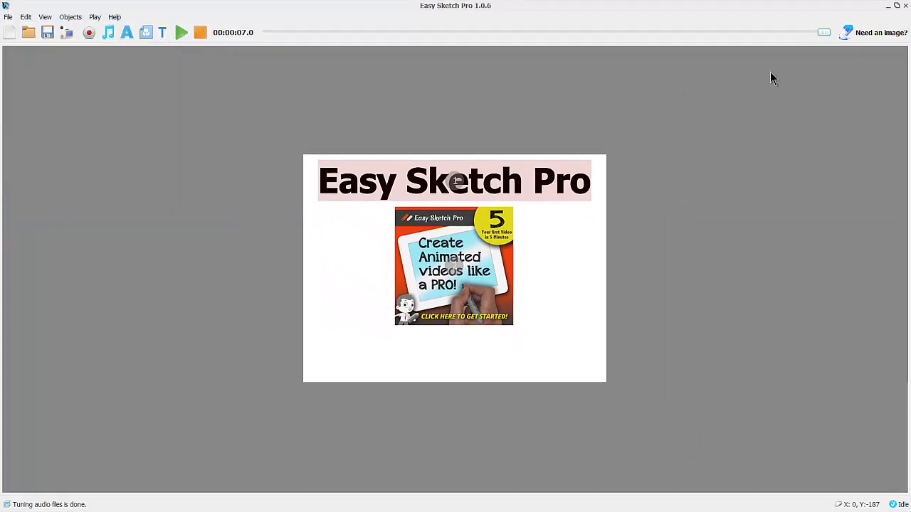